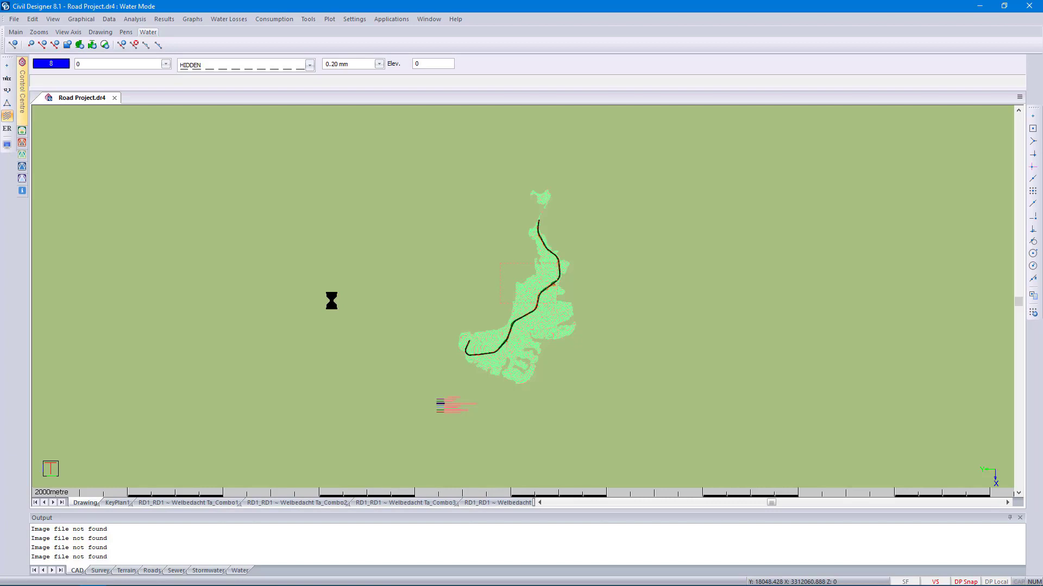
Open the Plot menu over the road drawing in Terrain mode
click(213, 19)
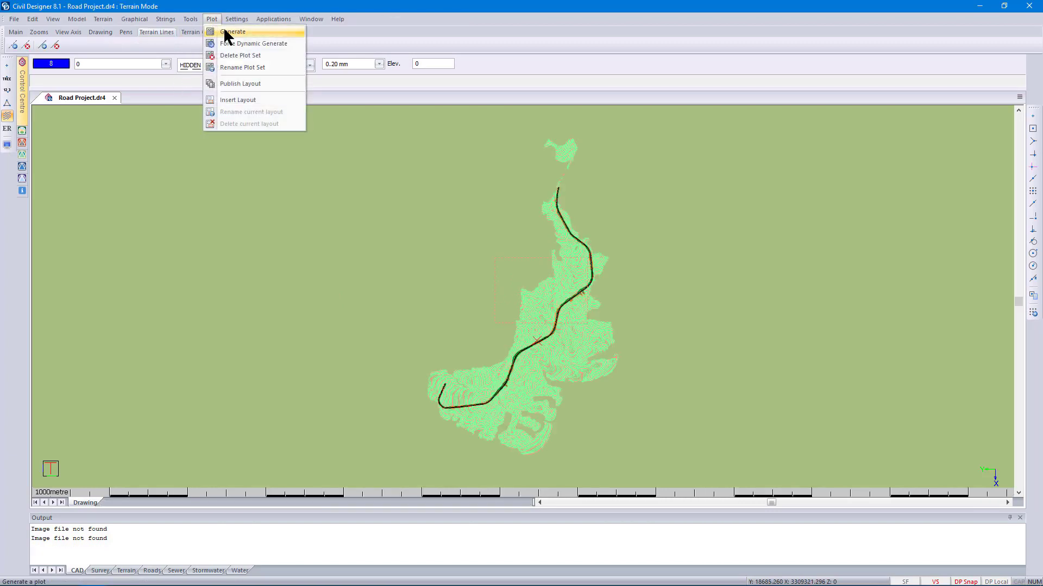
Start Plot > Generate with the Road Composite sheet file, A0 size and dynamic layouts
click(233, 32)
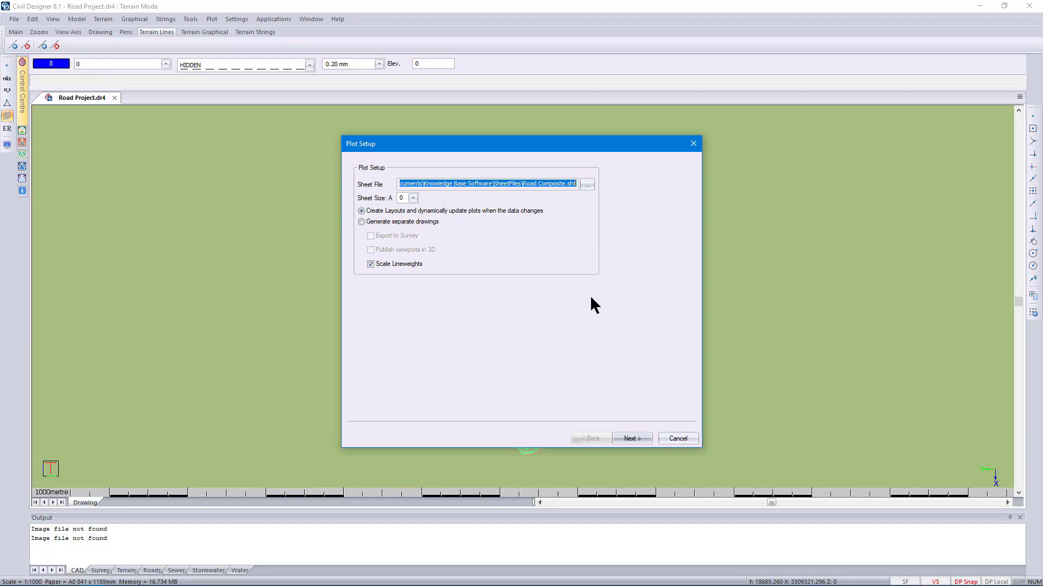
Advance to the RD1 long section setup: chainage -112.963 to 4291.982, scales 1000 and 100
click(646, 438)
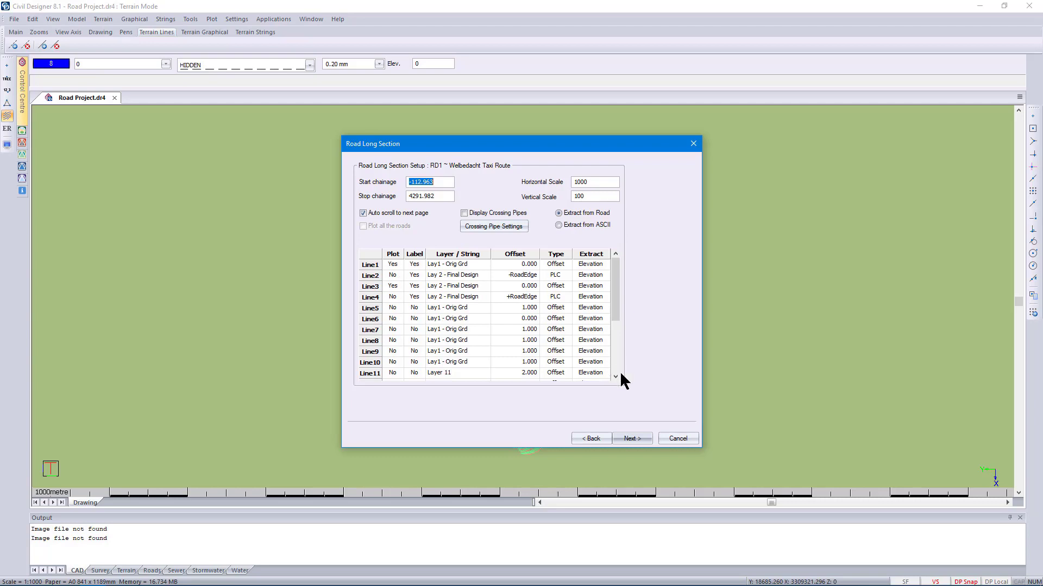
Review the long-section elevations and reach cross-section setup with offsets -20 to 20
click(639, 435)
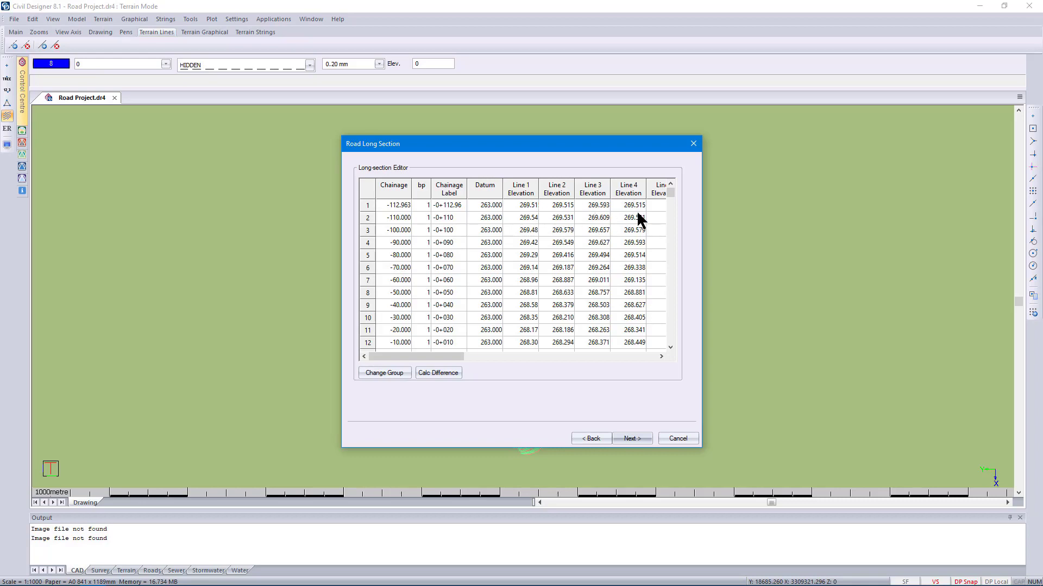
click(647, 439)
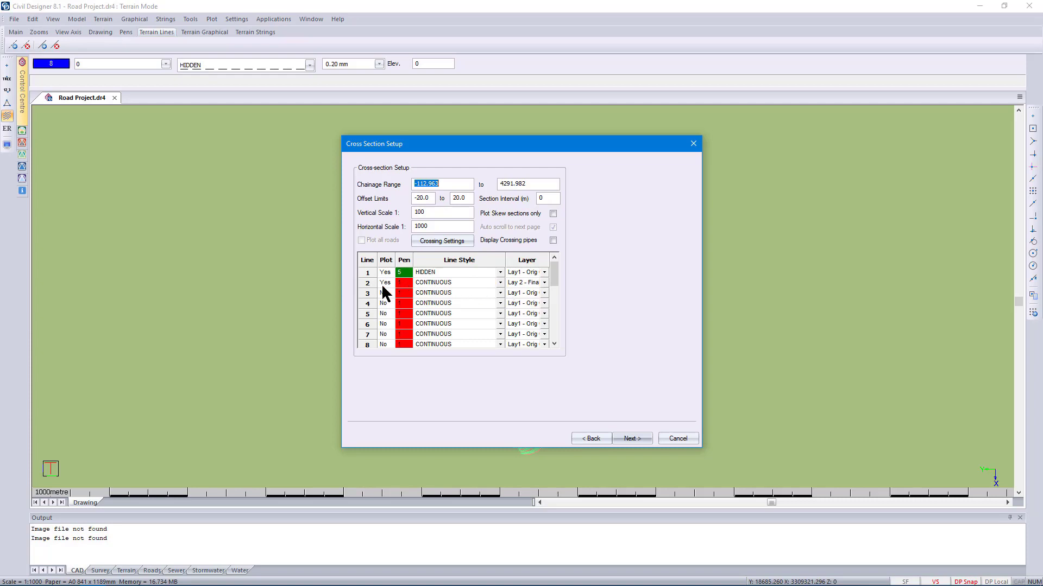
Auto-define plan sheets along the alignment with 0 overlap over the full chainage
click(644, 438)
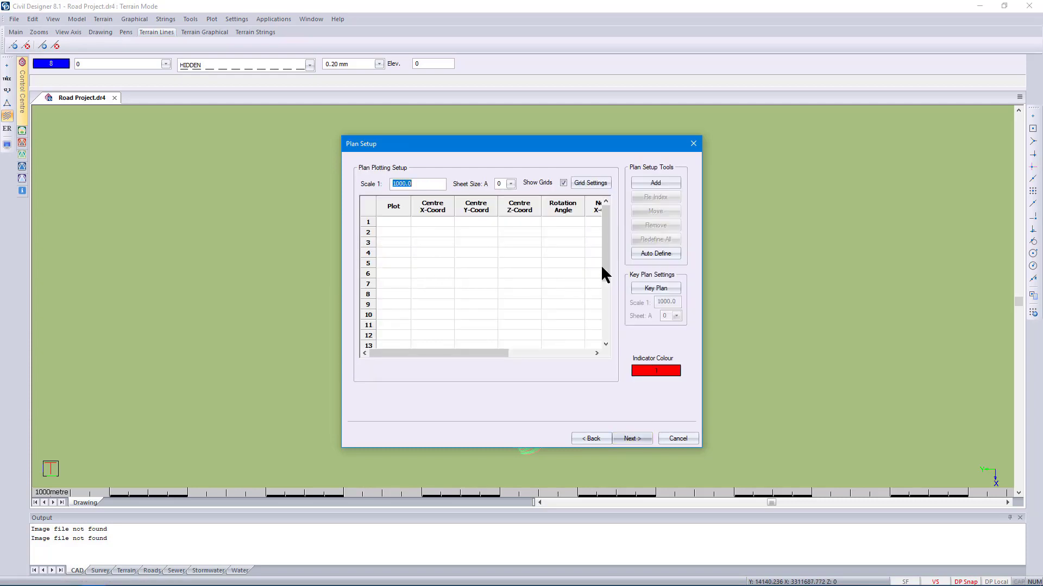
click(644, 253)
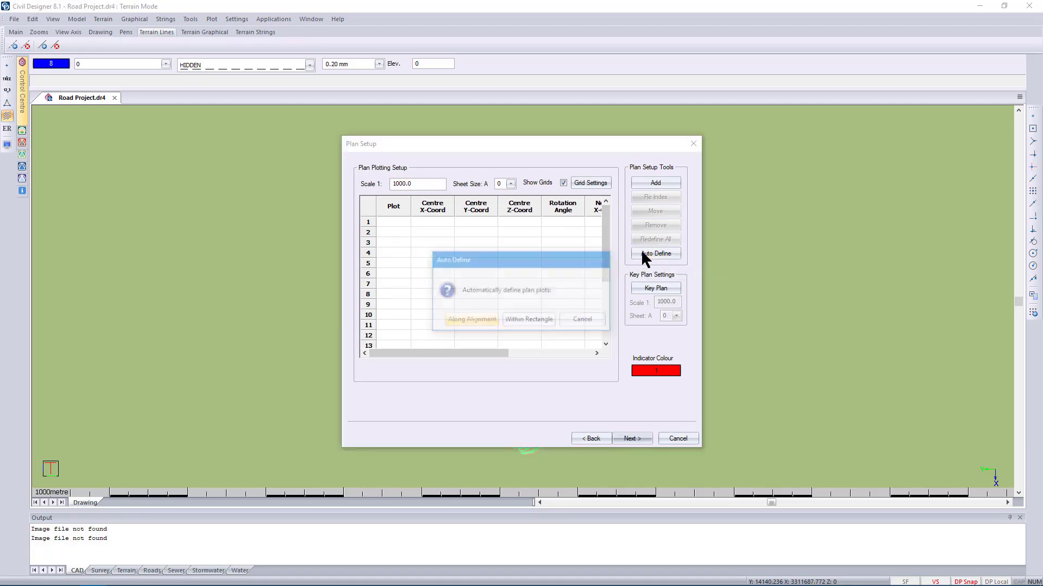
click(487, 324)
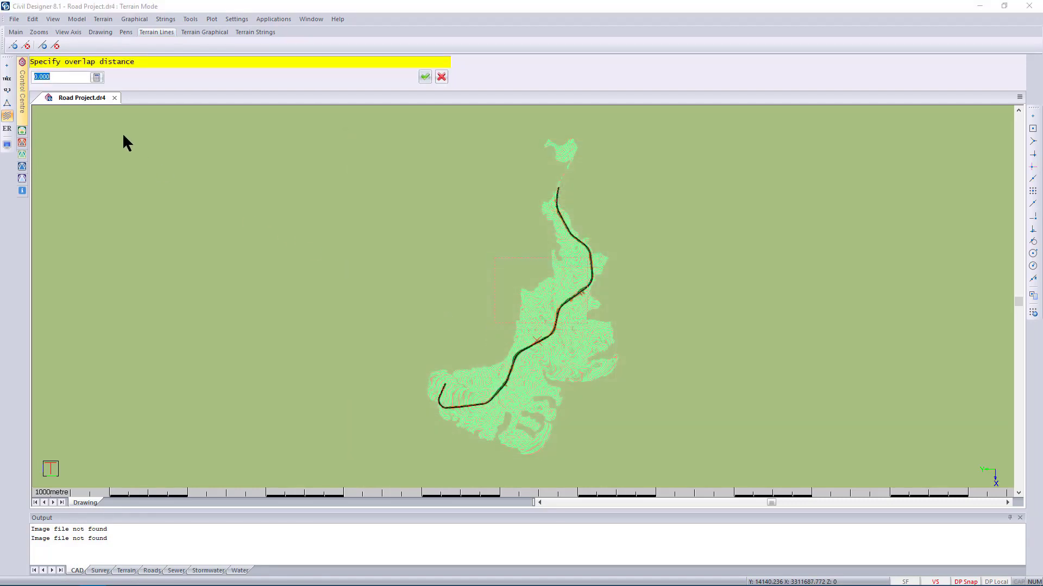
text(0)
key(Return)
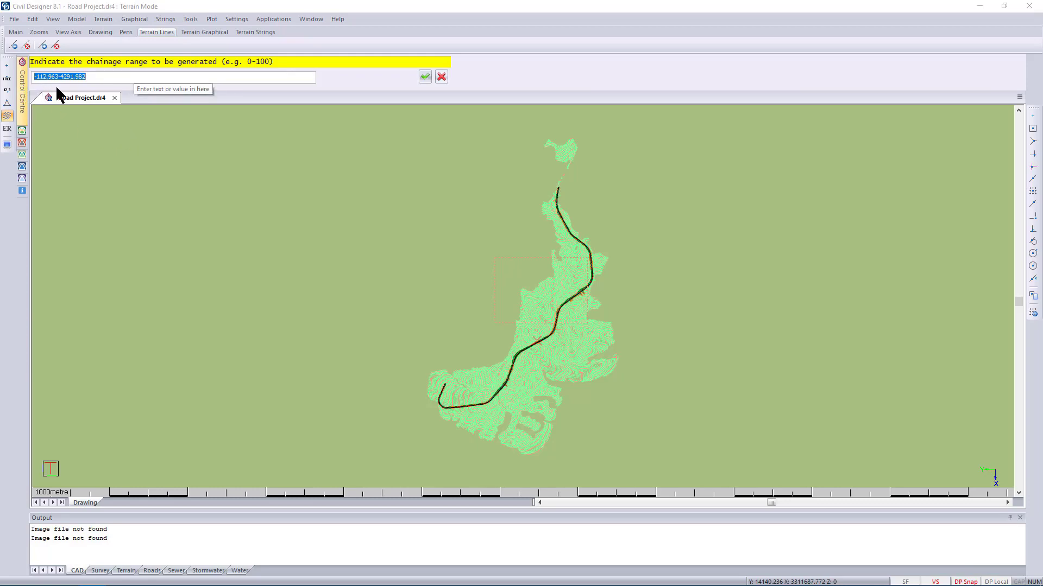
click(423, 77)
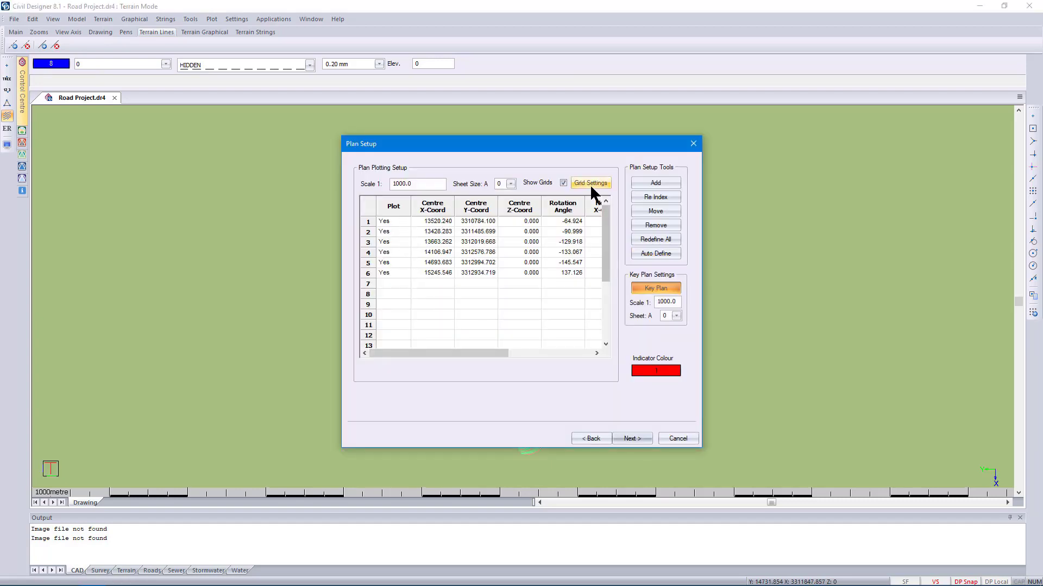
Set the plan grid to Cross type, interval 250, cross length 25
click(591, 182)
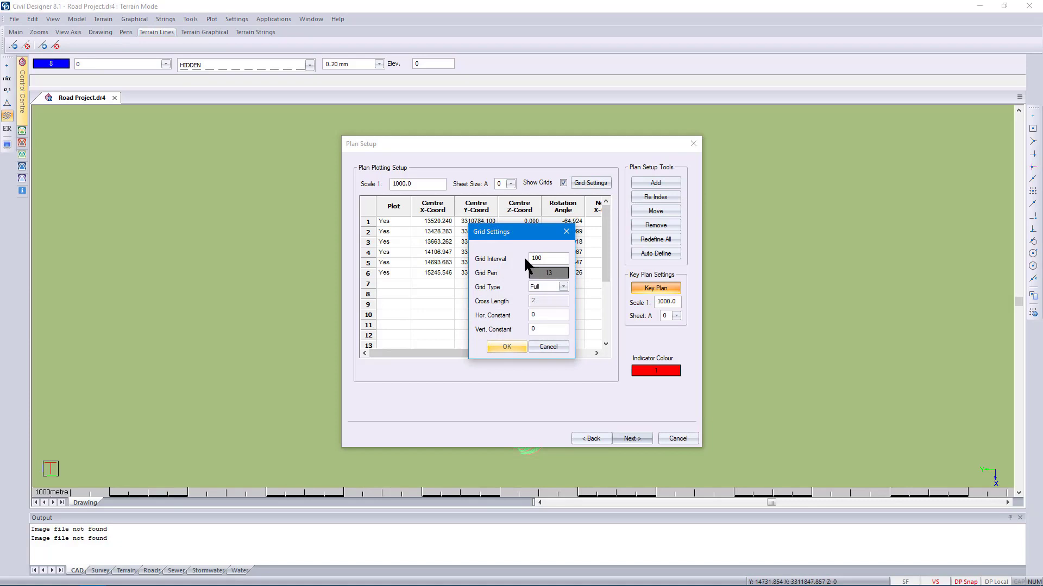
click(563, 286)
click(552, 302)
text(250)
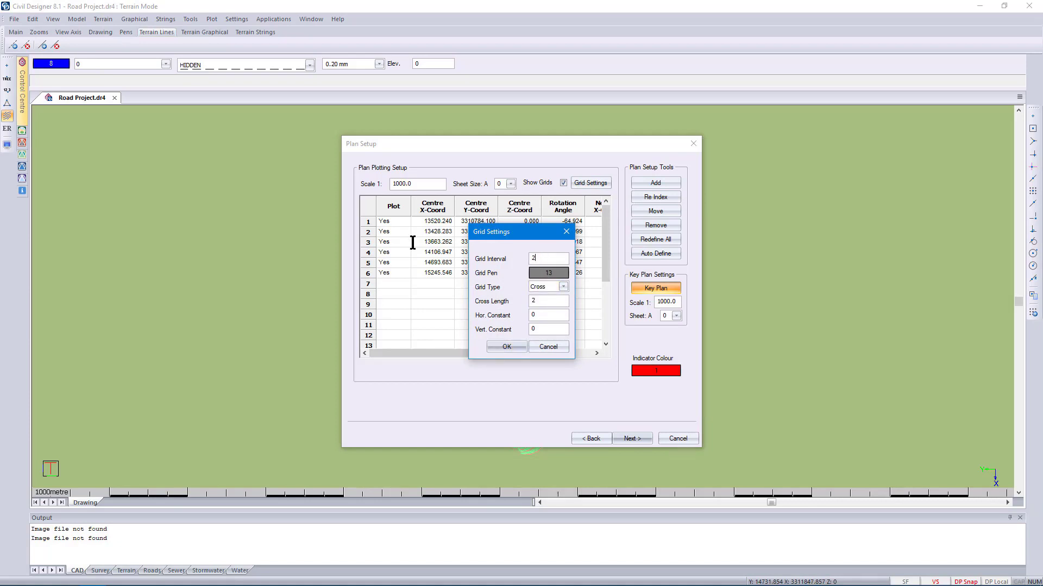
click(542, 299)
text(5)
click(505, 347)
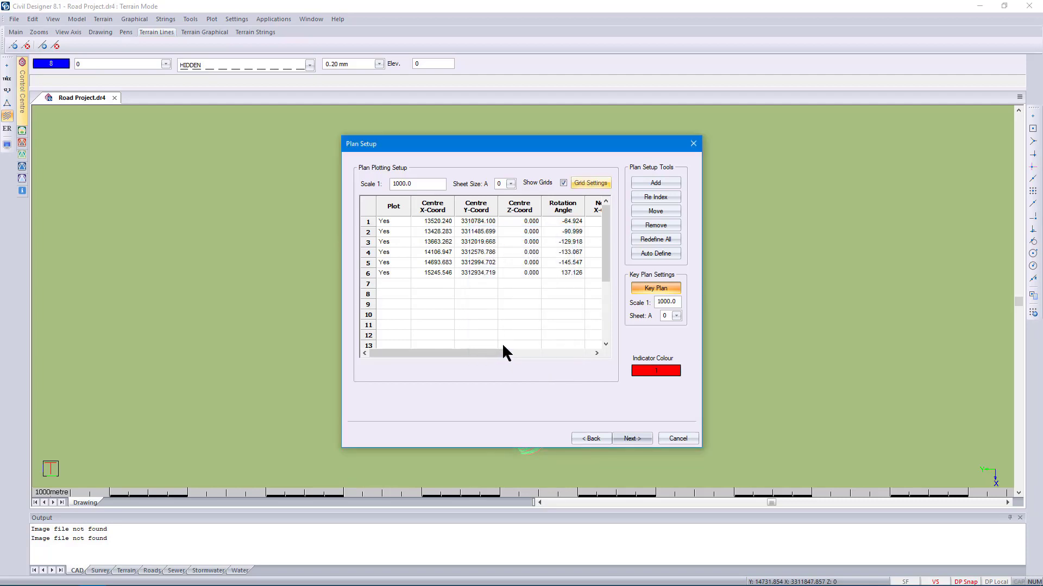
Choose Plan.sht as the key plan sheet file
click(646, 287)
drag(576, 244, 626, 243)
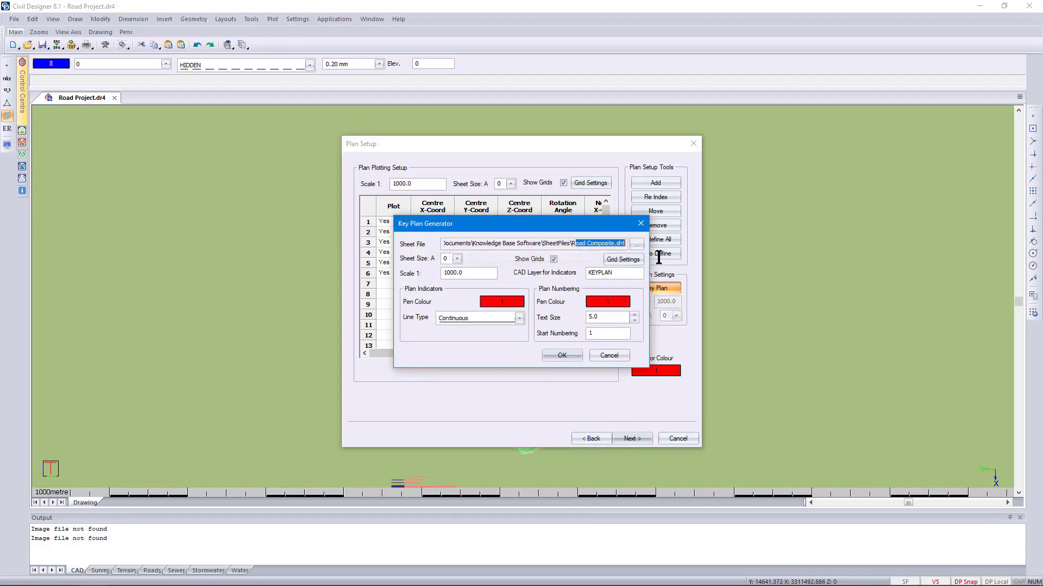
click(637, 244)
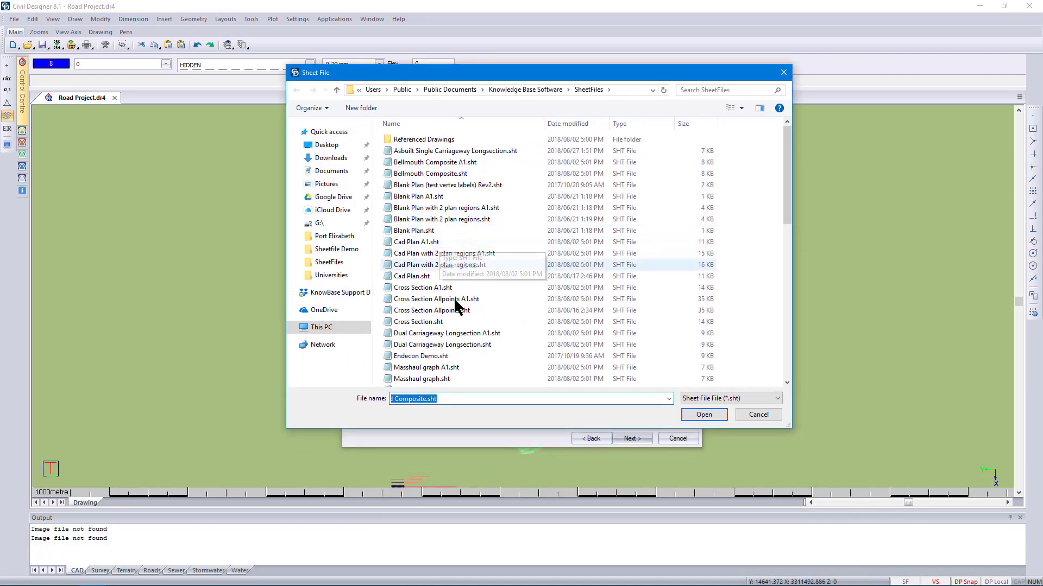
scroll(465, 318, down, 3)
scroll(458, 337, down, 1)
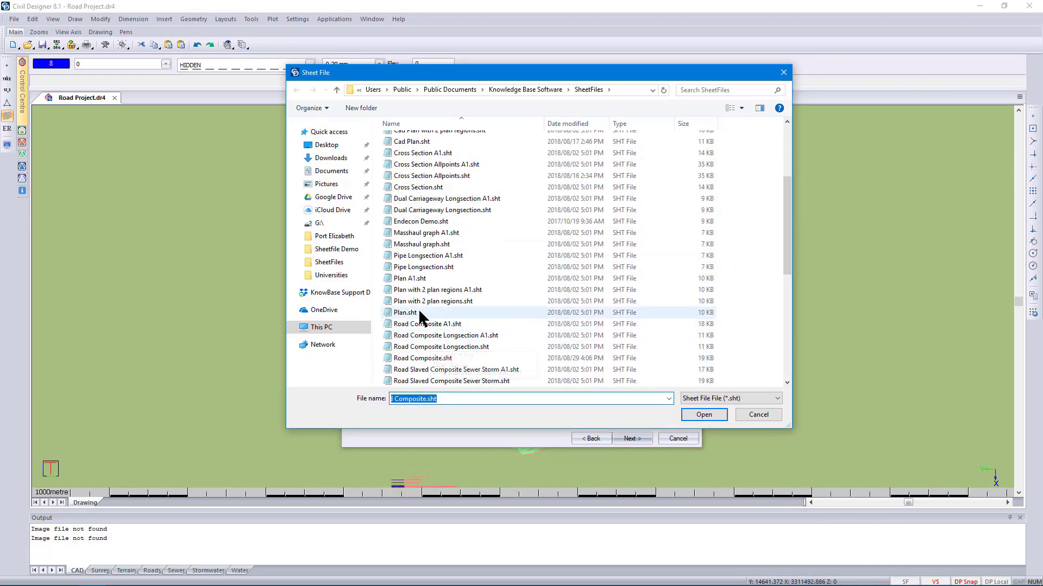
click(411, 141)
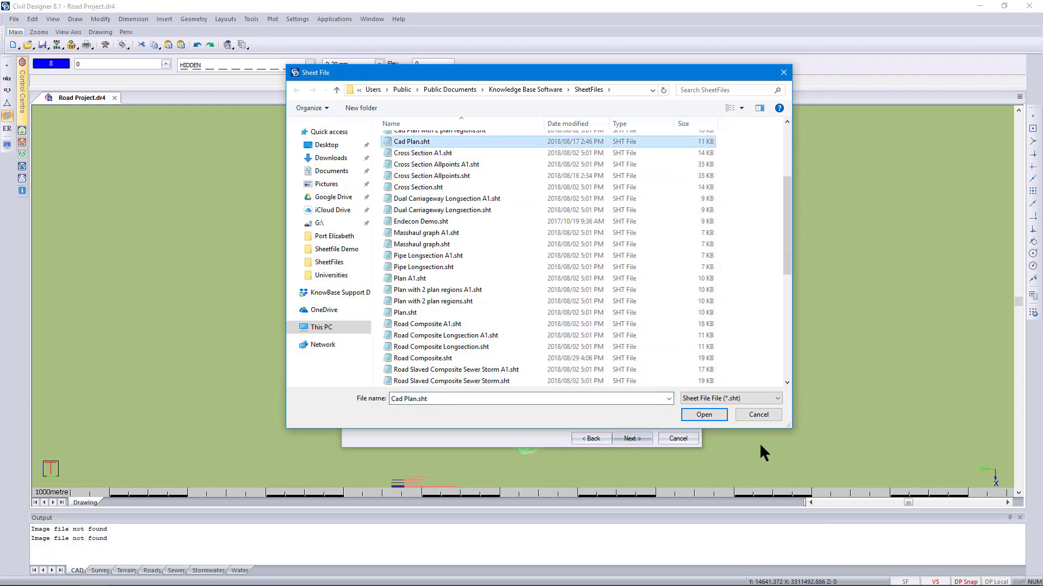
click(412, 302)
click(407, 313)
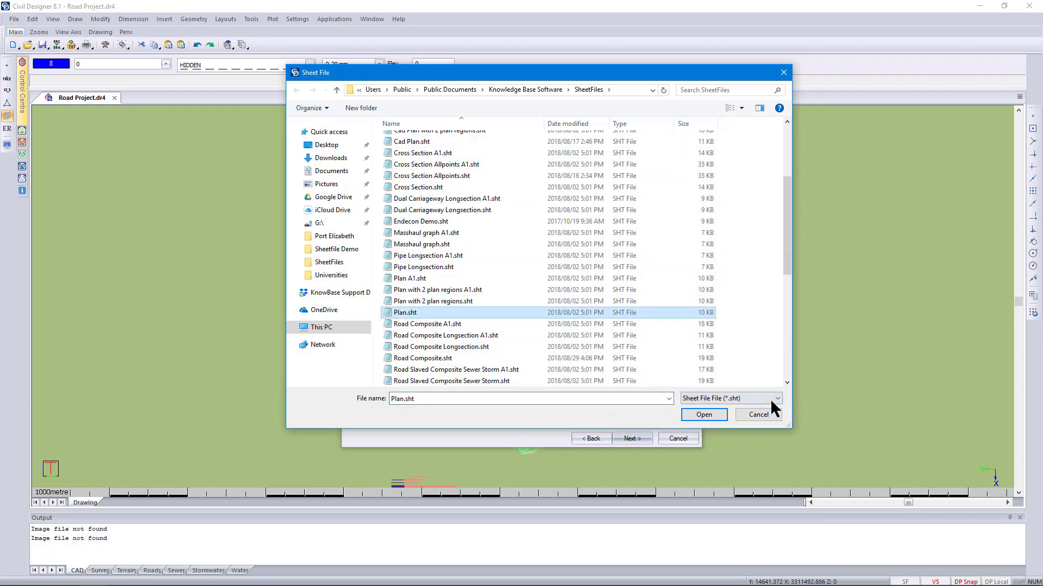
click(704, 415)
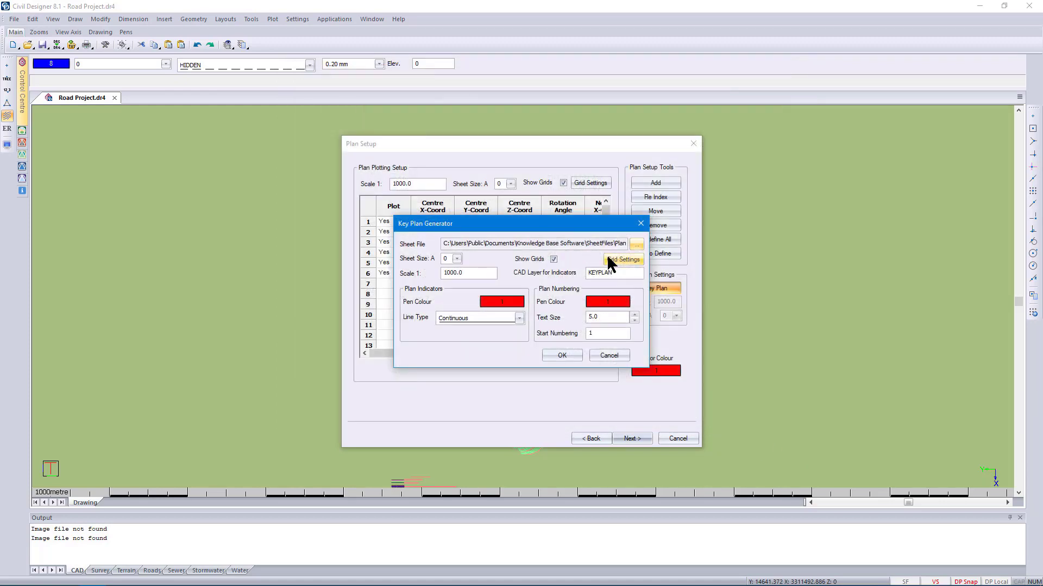
Set the key plan scale to 5000 and confirm the key plan settings
double_click(477, 273)
scroll(179, 247, down, 1)
text(5000)
click(561, 355)
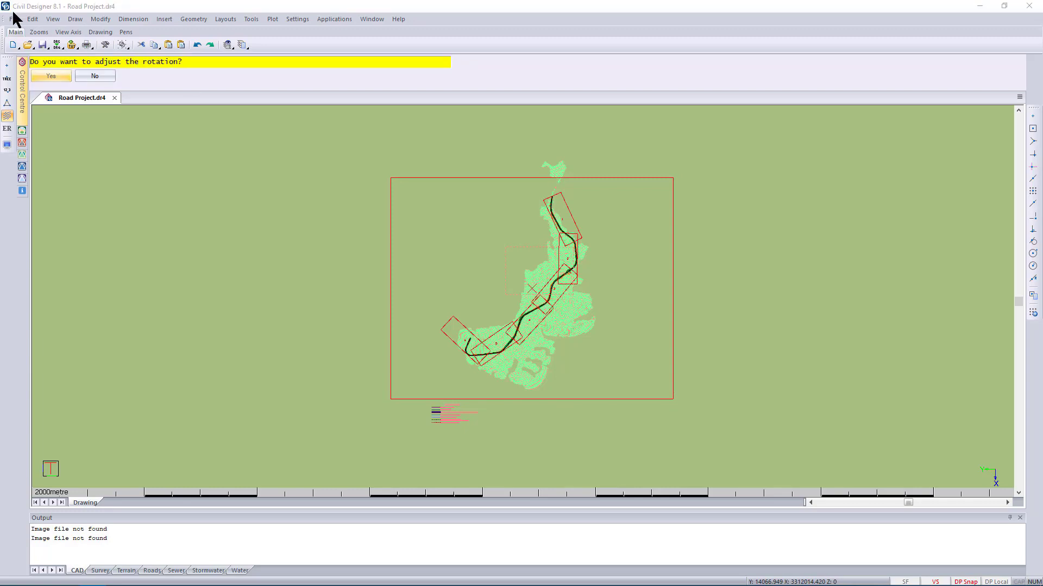
Place the key plan unrotated and move on to the Plan Lists page
click(111, 75)
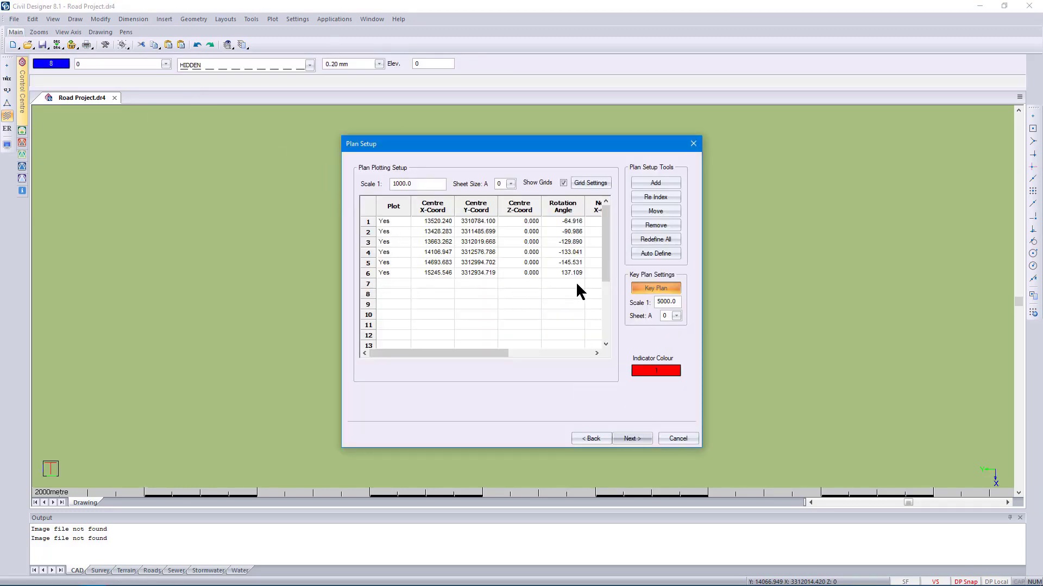
click(644, 437)
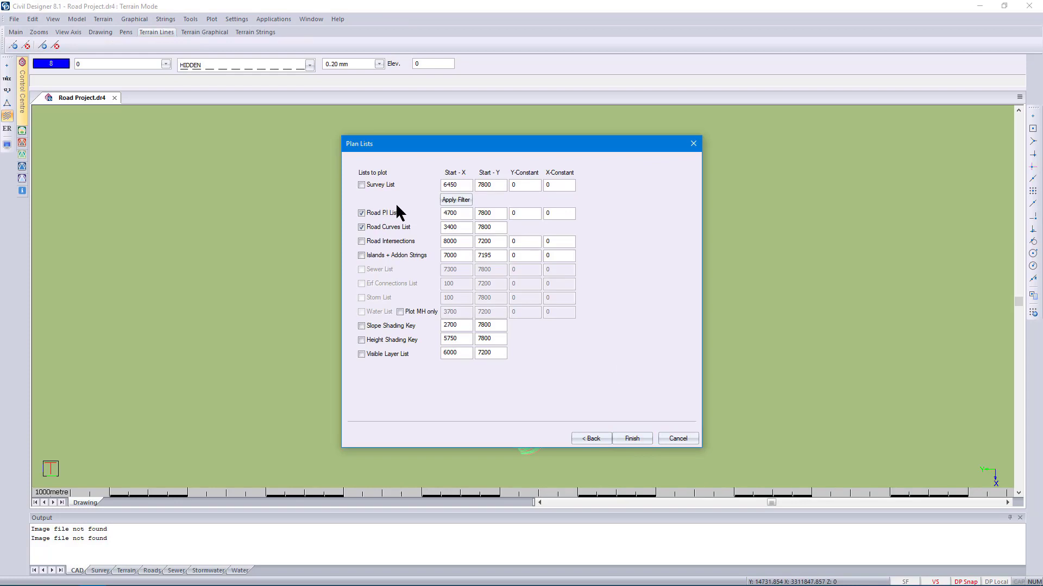
Finish the wizard to generate the Road Composite plot sheets
click(632, 439)
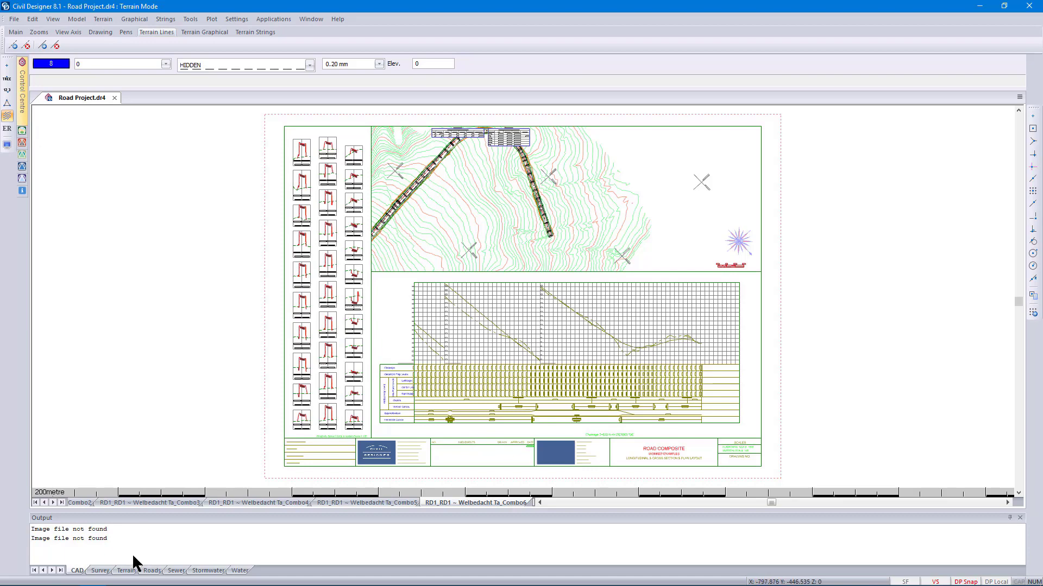
Display the KeyPlan1 layout and begin a Zoom Window on the sheet
click(79, 503)
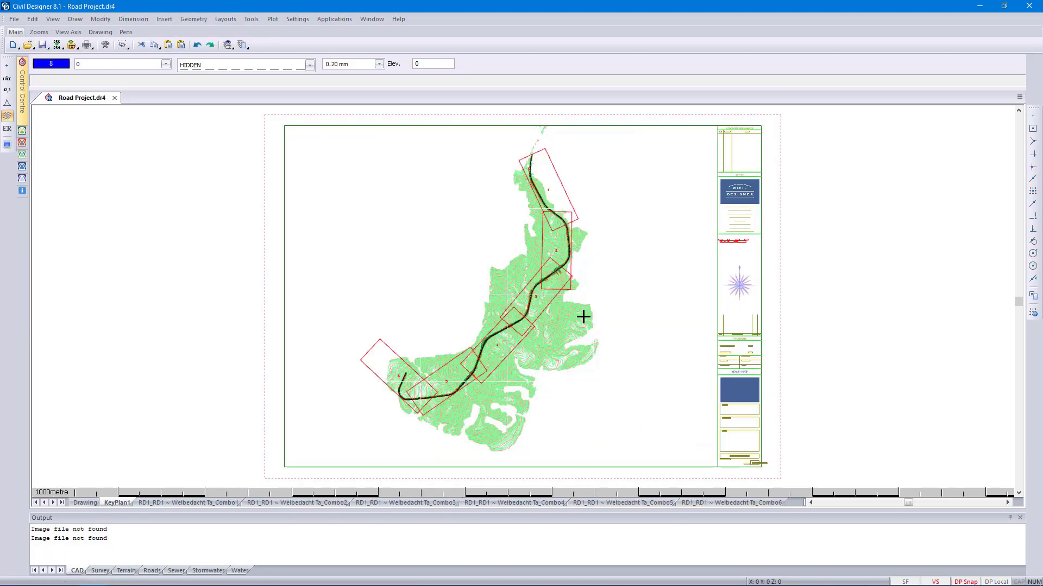
right_click(582, 317)
click(582, 313)
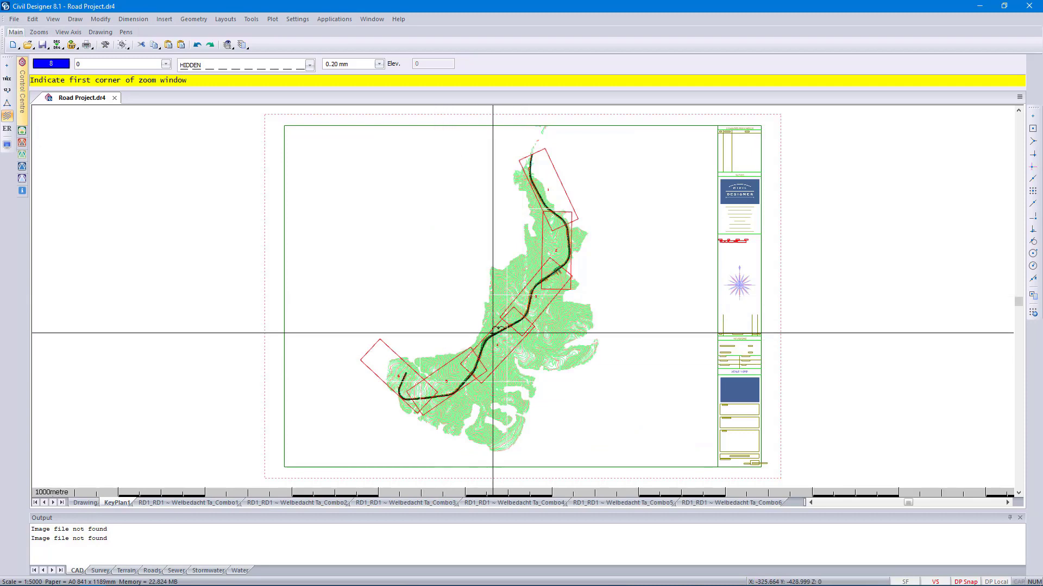